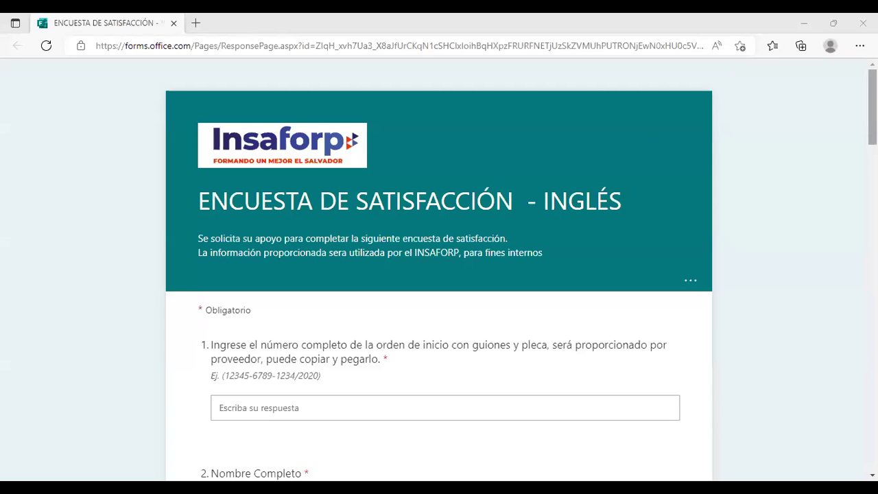
Step: Paste the full start order number as the answer to question 1 of the satisfaction survey
scroll(439, 275, down, 2)
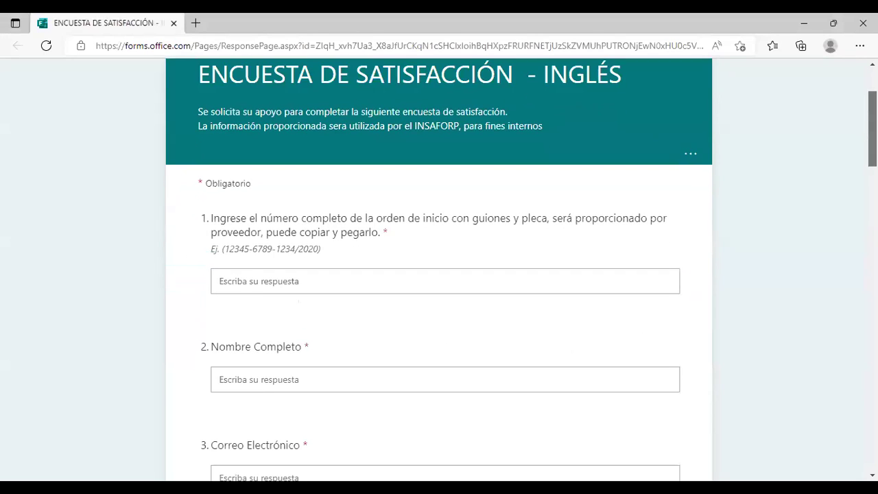
scroll(439, 275, down, 1)
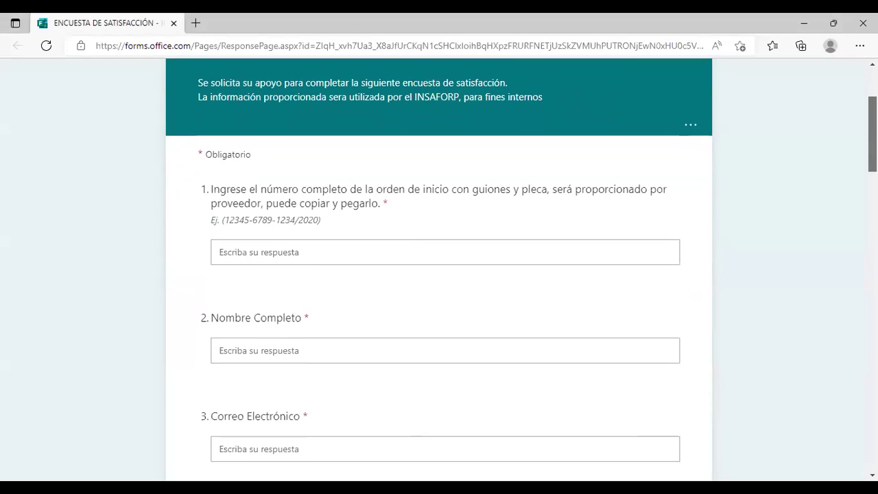
scroll(438, 274, down, 1)
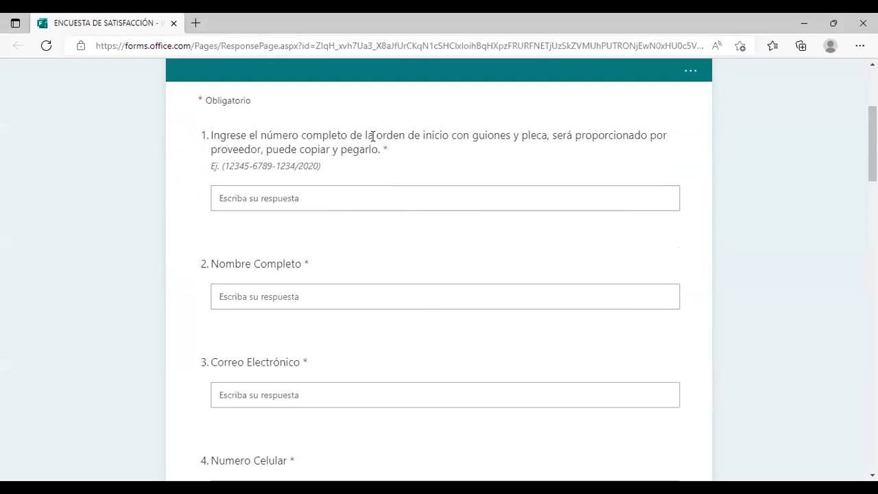
click(329, 195)
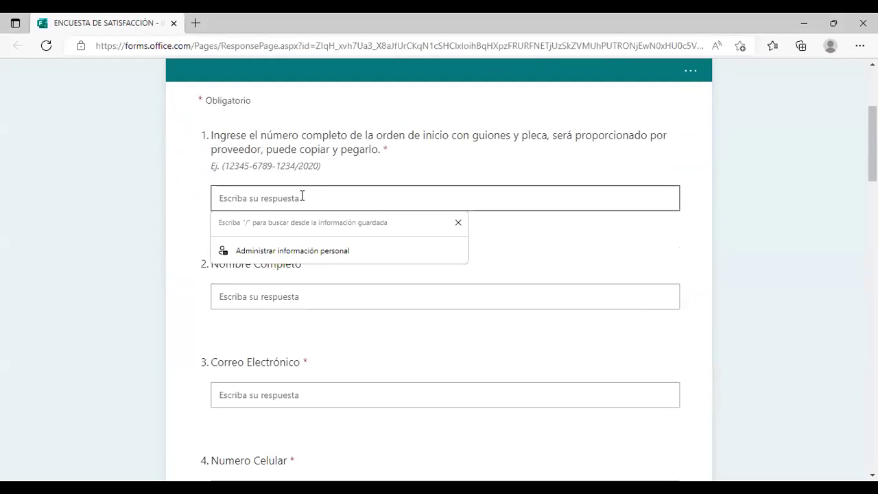
key(Escape)
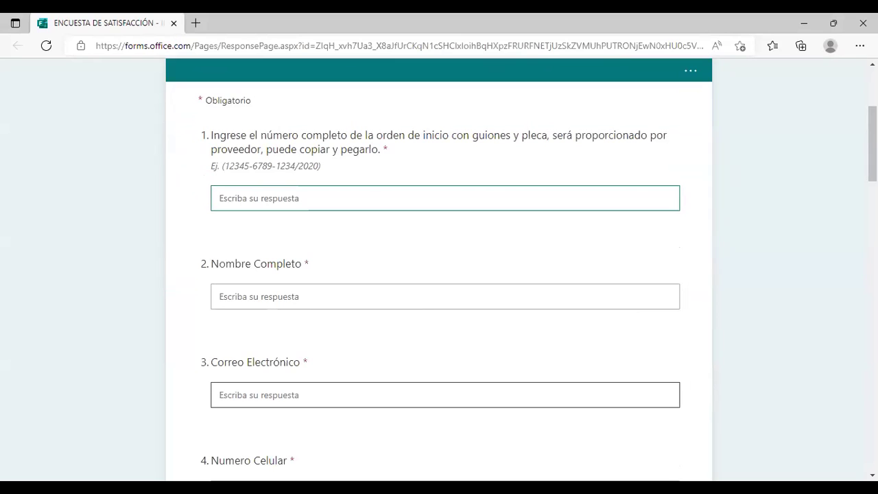
key(alt+Tab)
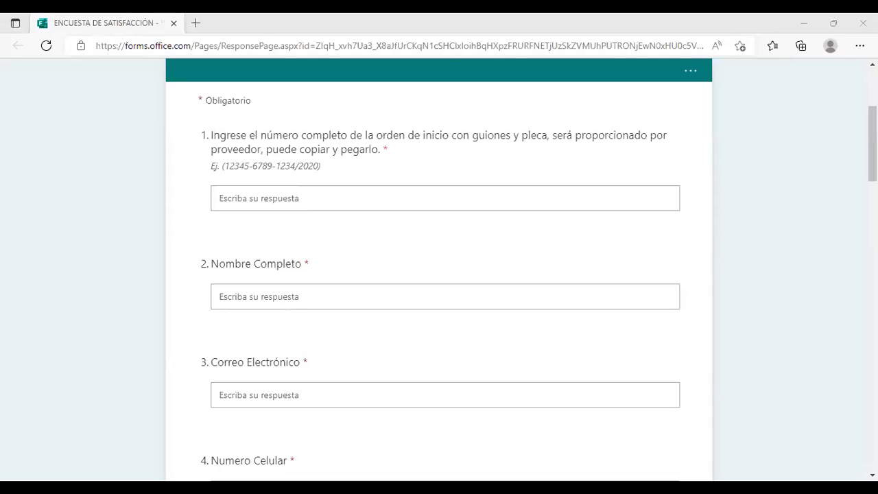
click(220, 197)
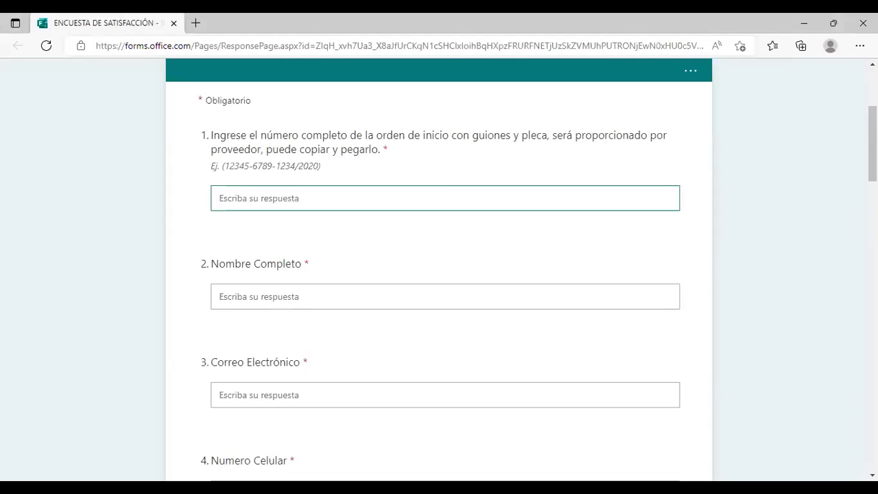
key(alt+Tab)
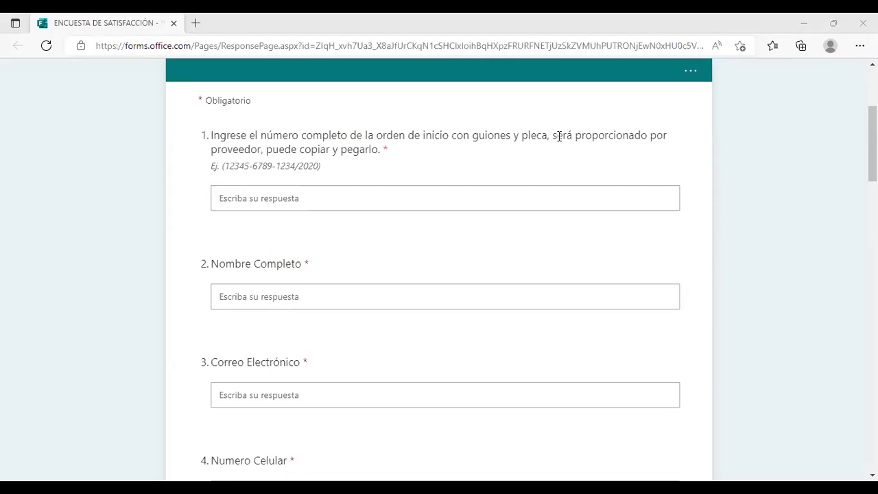
click(257, 203)
key(ctrl+v)
Step: Review the required Nombre Completo, Correo Electrónico and Numero Celular questions without filling them in
click(272, 292)
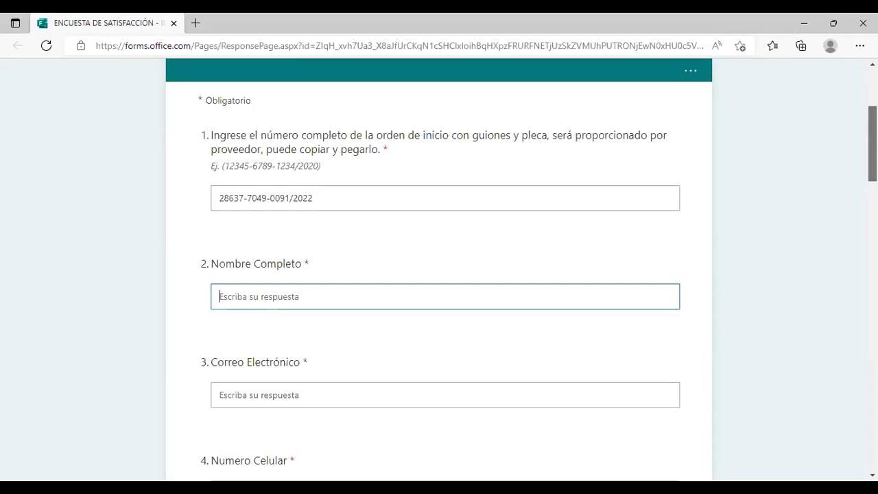
scroll(439, 274, down, 1)
scroll(439, 275, down, 1)
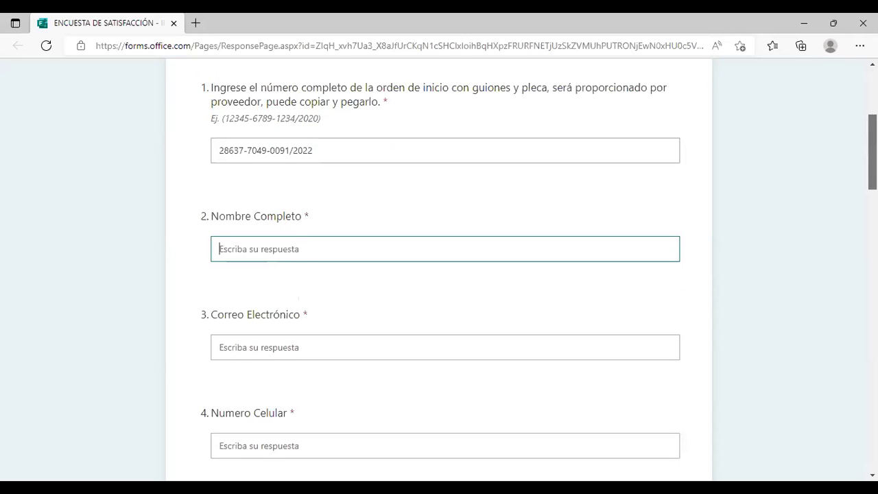
scroll(438, 274, down, 1)
scroll(439, 275, down, 1)
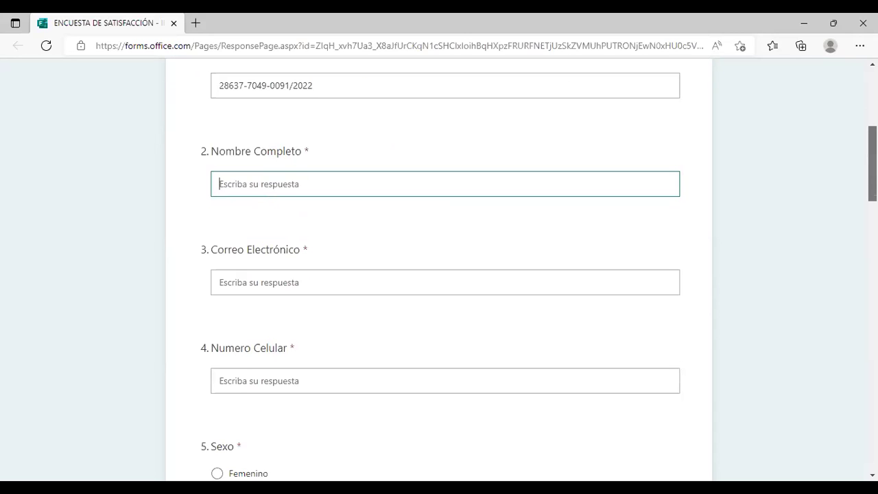
scroll(438, 274, down, 1)
scroll(439, 275, down, 1)
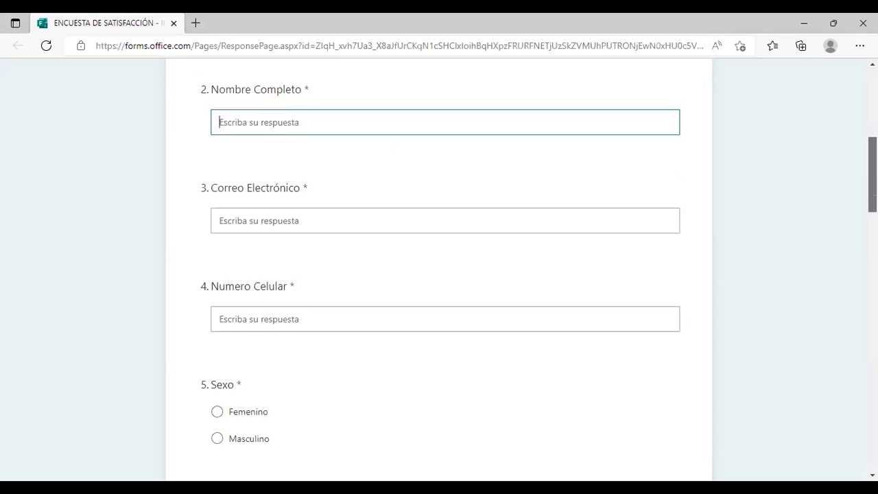
scroll(294, 229, down, 1)
click(278, 226)
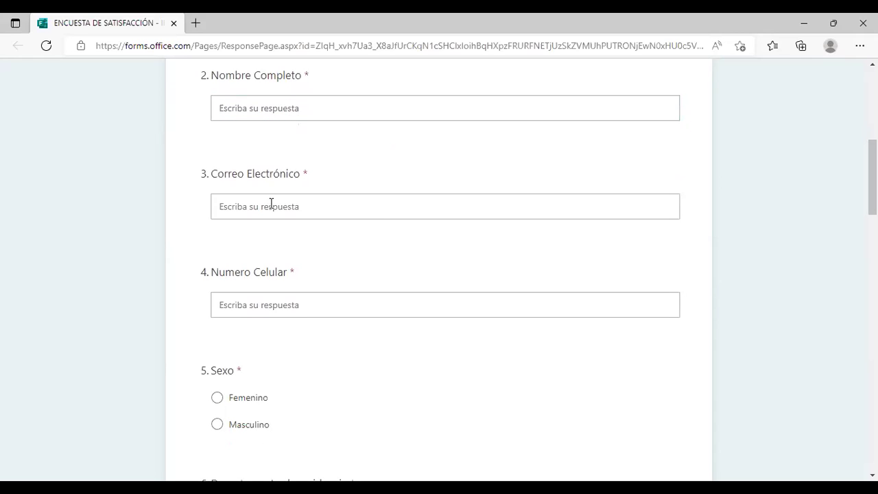
click(336, 186)
click(307, 173)
click(306, 194)
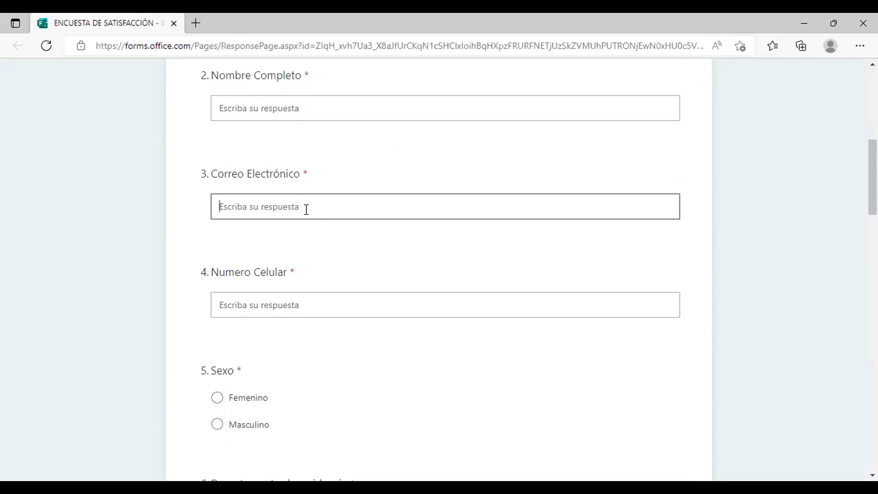
click(274, 203)
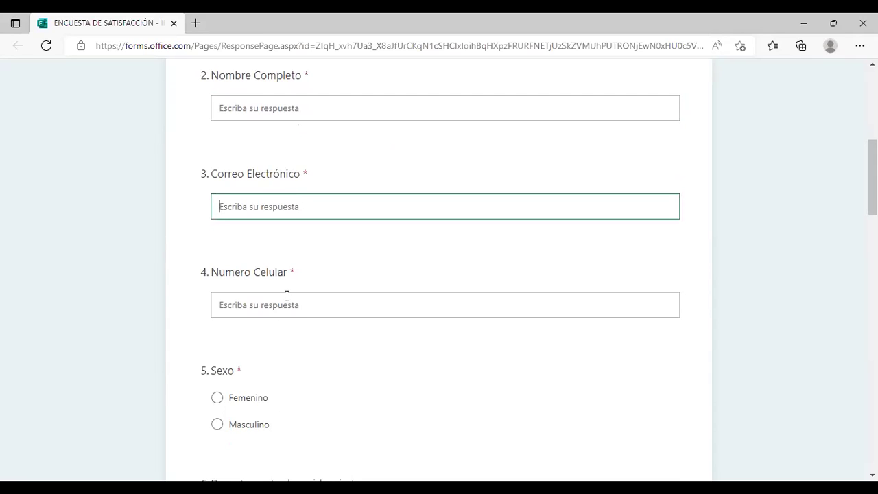
Step: Answer question 5, Sexo, with Masculino
click(217, 398)
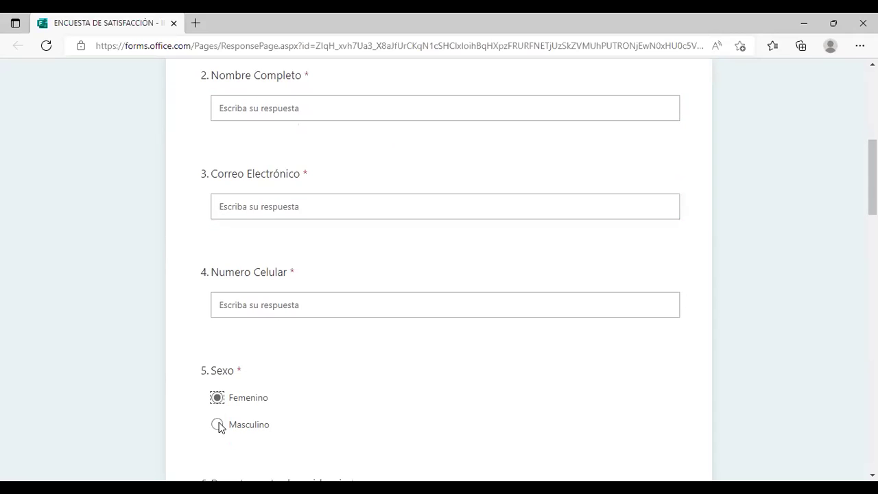
click(217, 425)
Step: Examine the available choices for Departamento de residencia in question 6 without choosing one
scroll(439, 274, down, 2)
scroll(439, 274, down, 3)
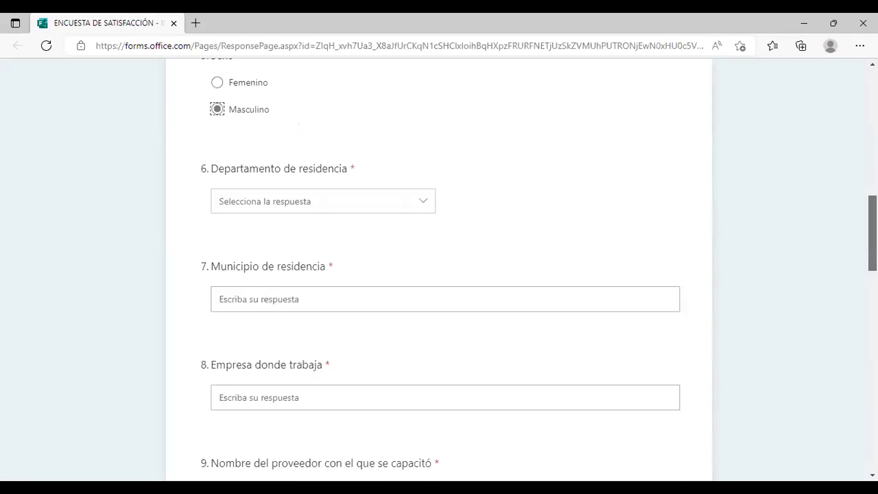
scroll(832, 251, down, 1)
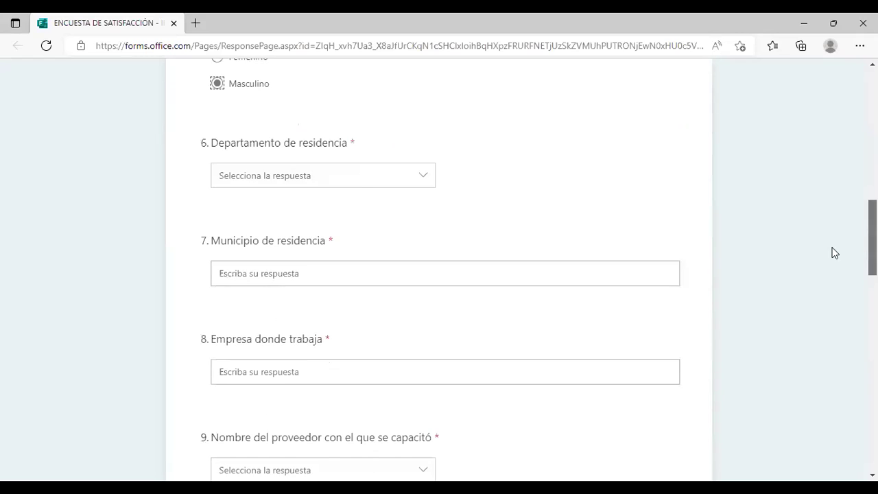
click(363, 188)
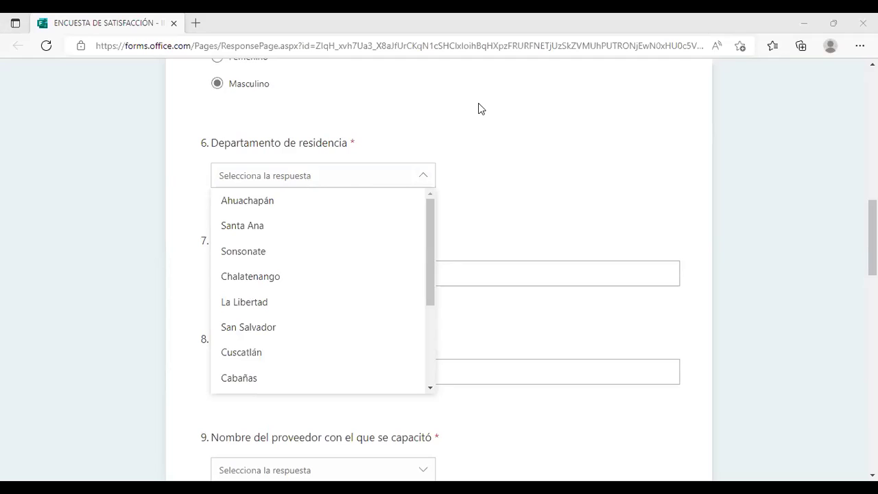
click(366, 114)
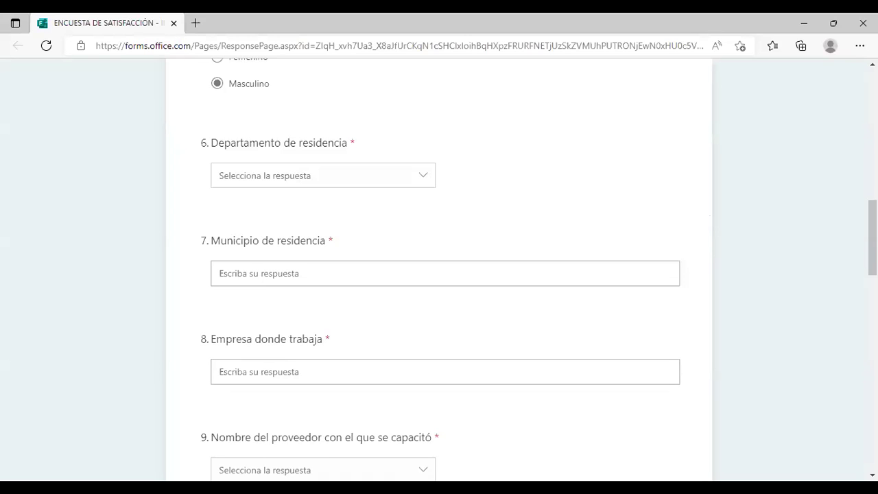
Step: Review the survey from the first question on, highlighting the Municipio de residencia and Empresa donde trabaja questions
scroll(439, 274, up, 15)
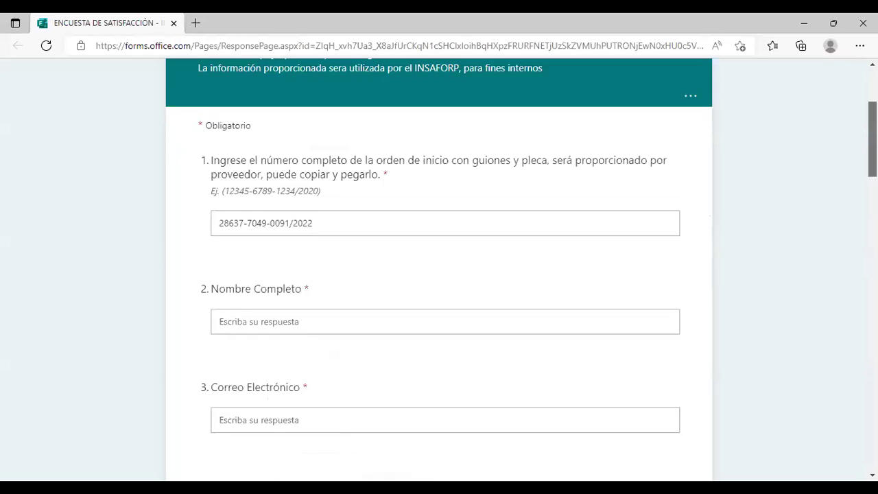
scroll(439, 274, down, 2)
scroll(439, 274, down, 6)
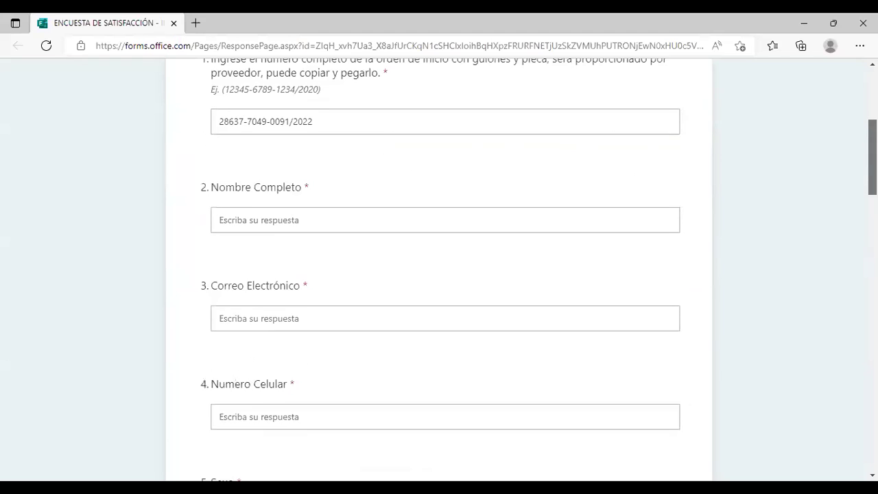
scroll(439, 274, down, 5)
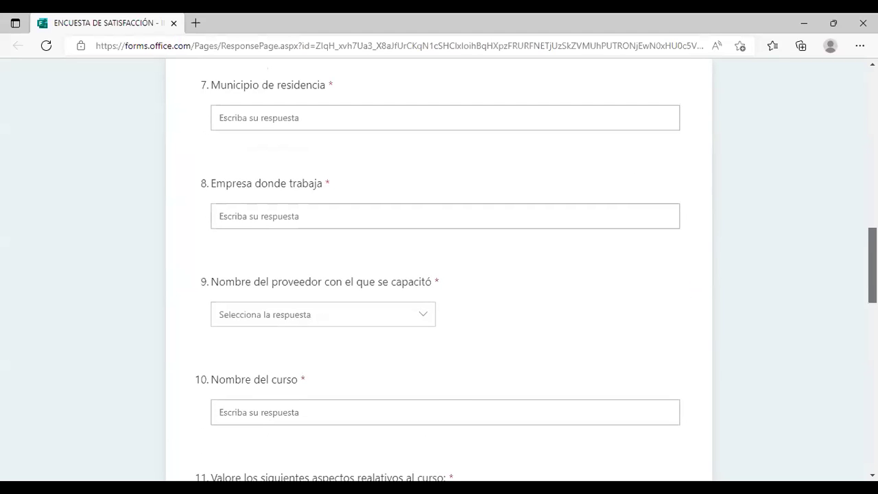
scroll(439, 274, down, 1)
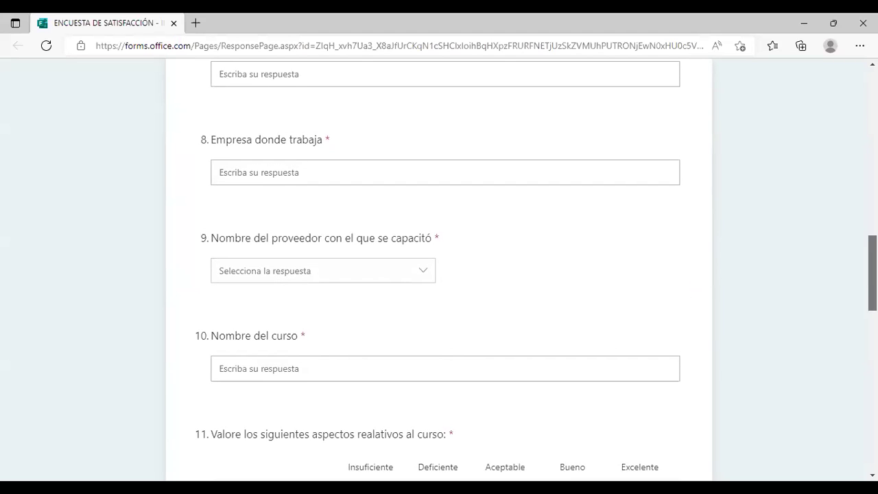
scroll(439, 274, up, 1)
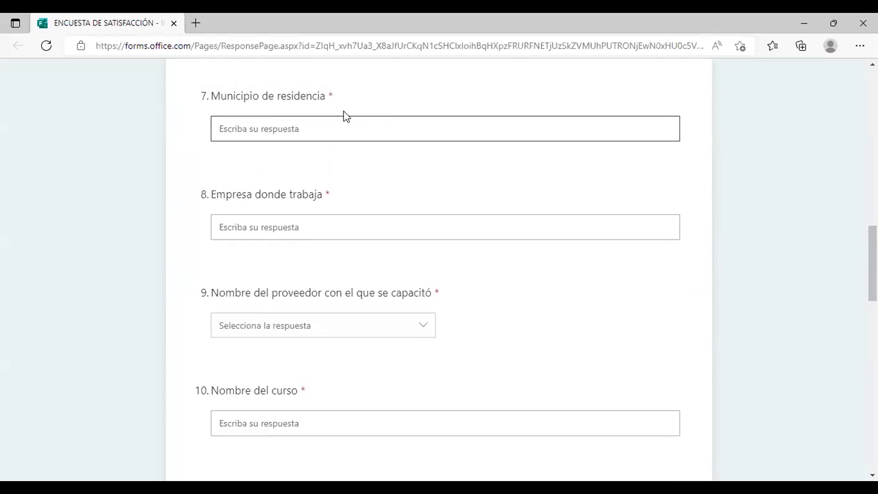
drag(326, 97, 201, 98)
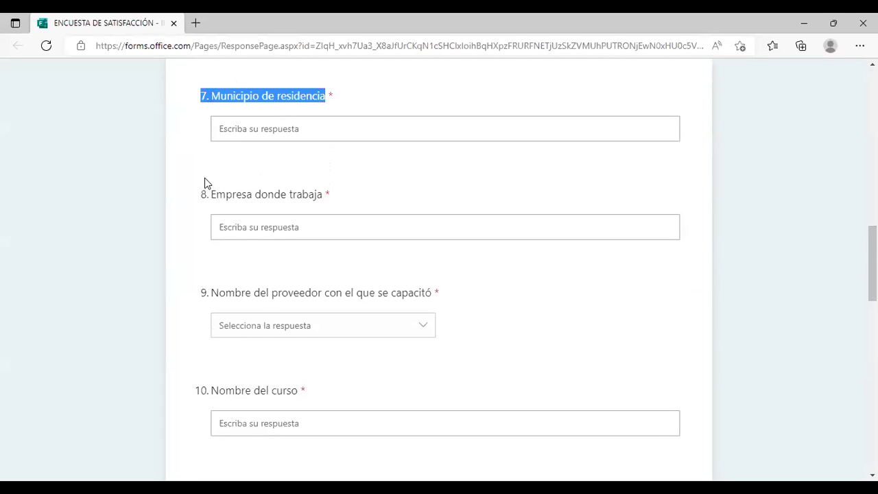
click(201, 199)
drag(362, 195, 364, 198)
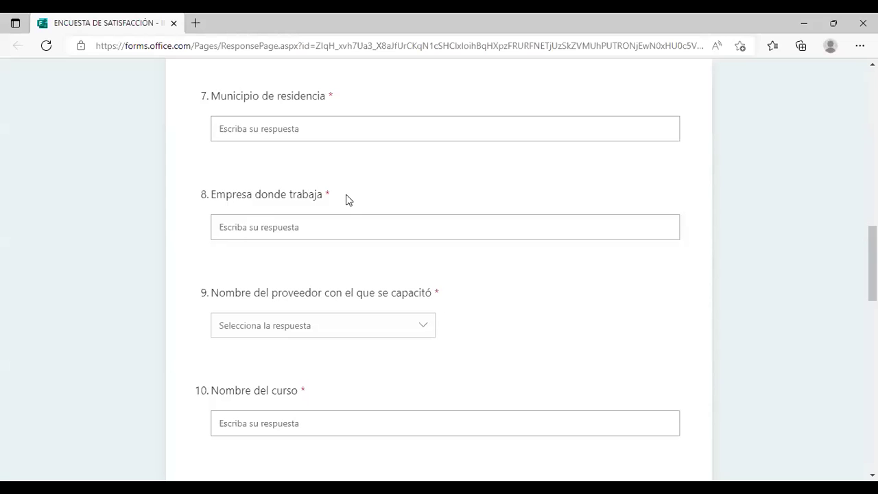
drag(322, 195, 184, 197)
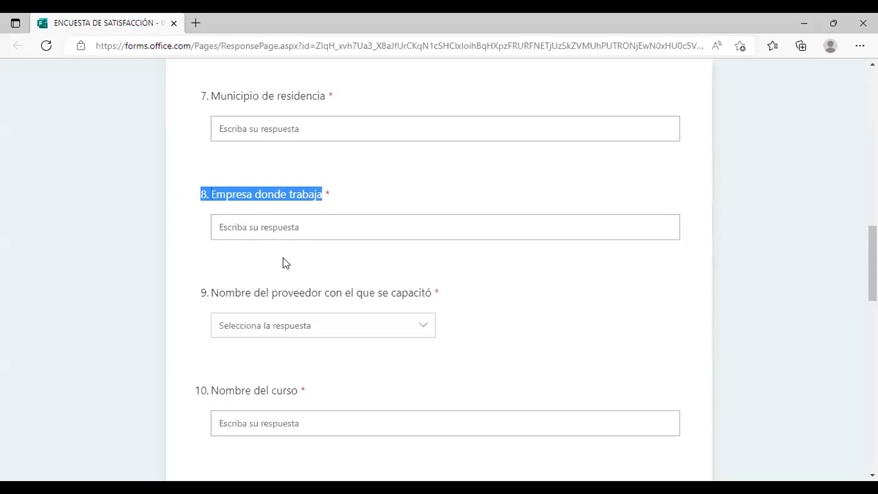
Step: Set the training provider in question 9 to INGLES CORPORATIVO (REGAL INTERNATIONAL, S.A. DE C.V.)
click(271, 319)
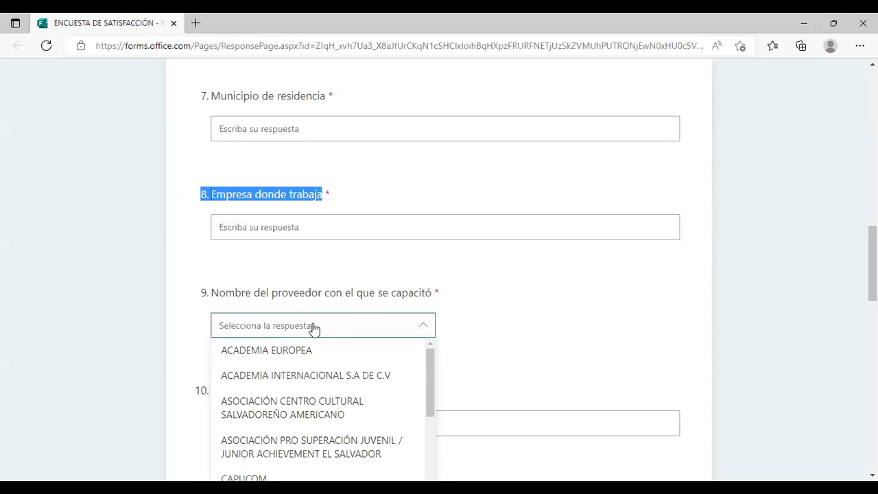
drag(426, 366, 428, 416)
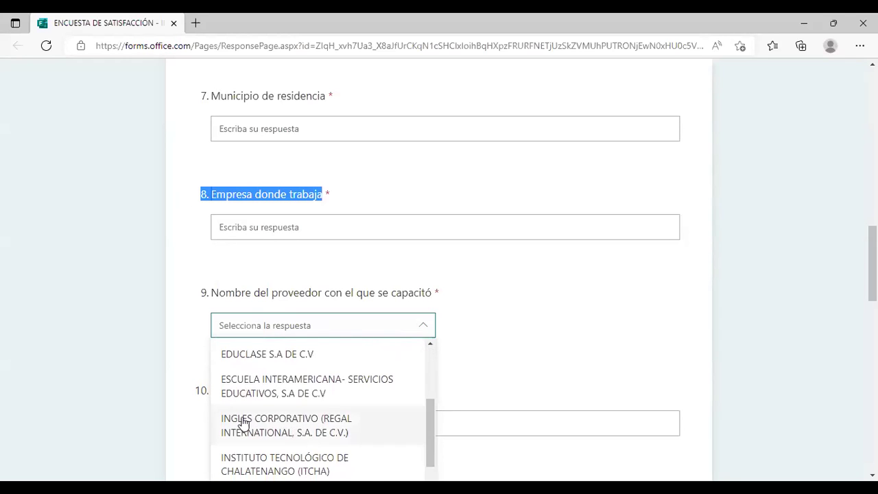
click(266, 425)
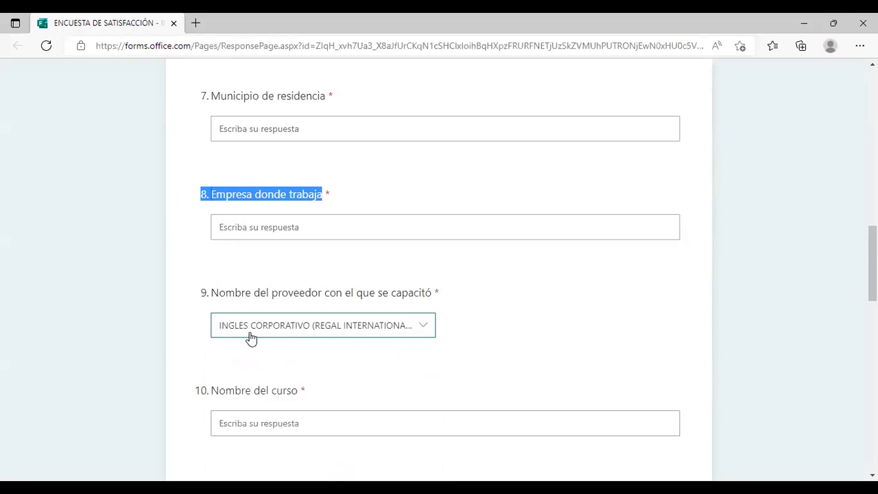
click(561, 336)
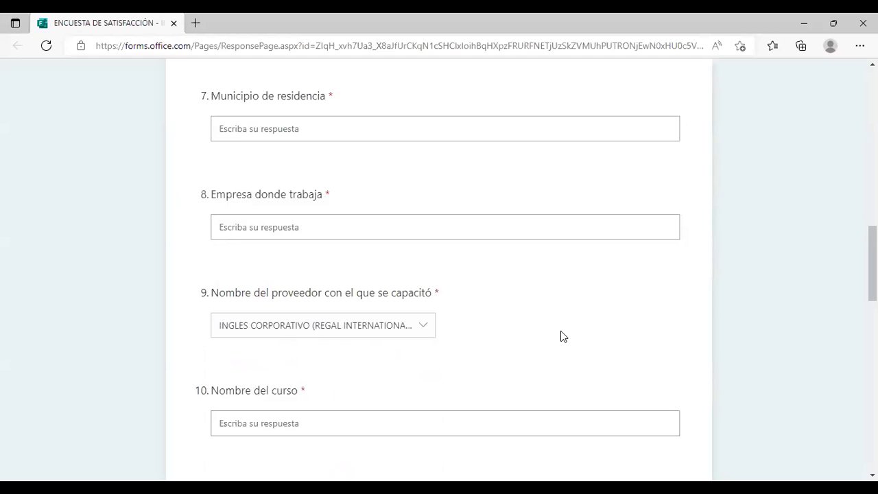
click(399, 323)
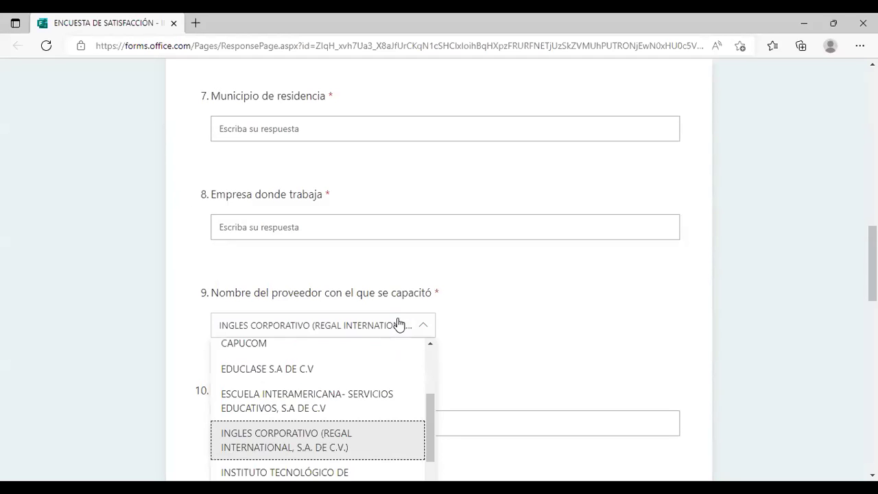
click(398, 323)
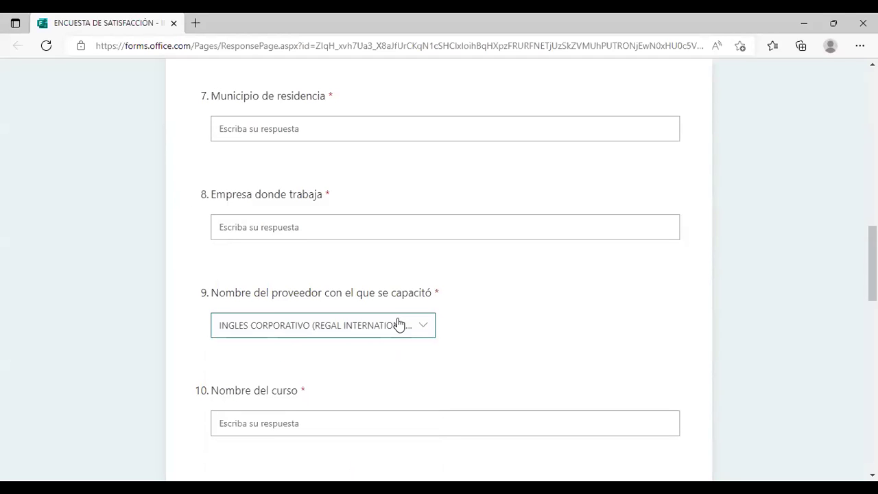
click(495, 310)
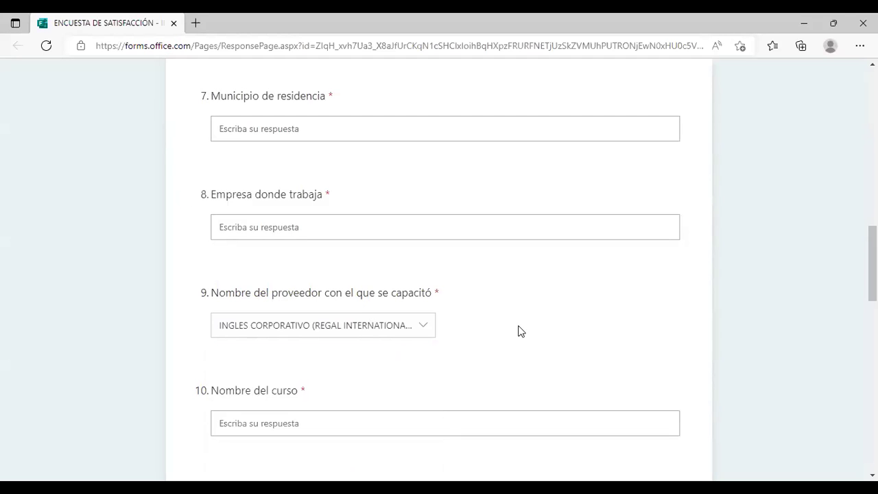
Step: Examine question 10, Nombre del curso, and its answer field without entering a course name
scroll(872, 263, down, 3)
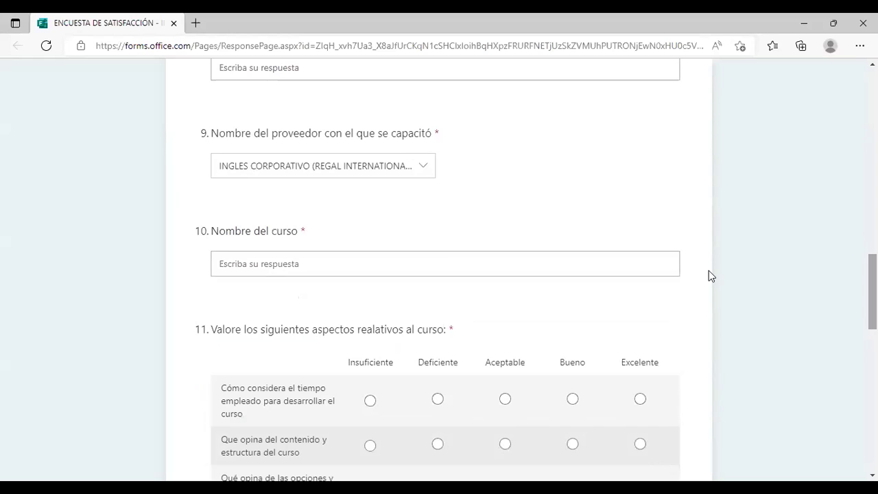
click(349, 257)
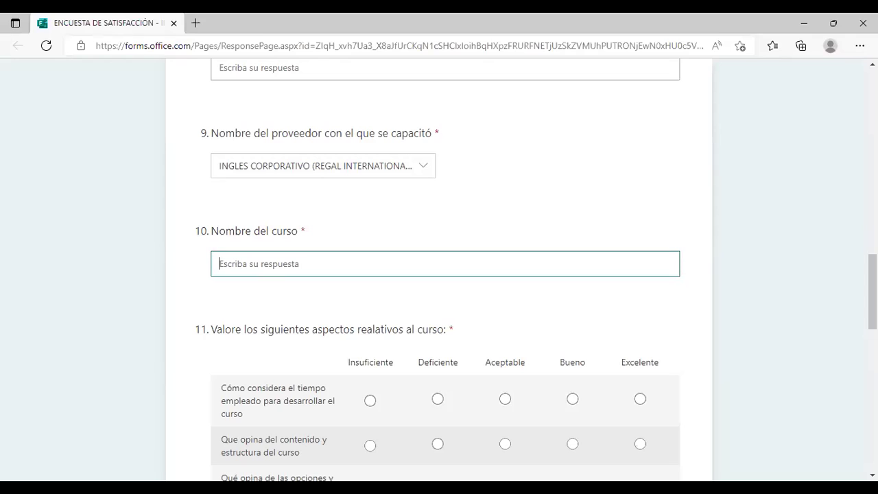
key(alt+Tab)
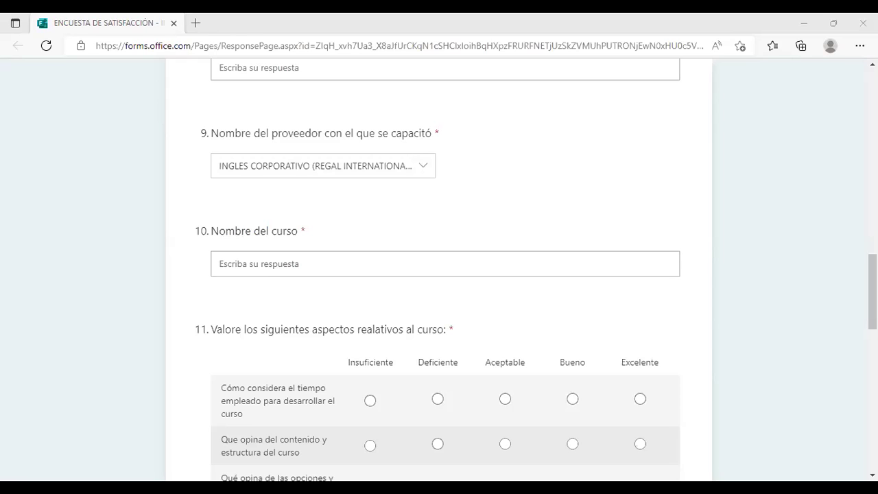
click(342, 263)
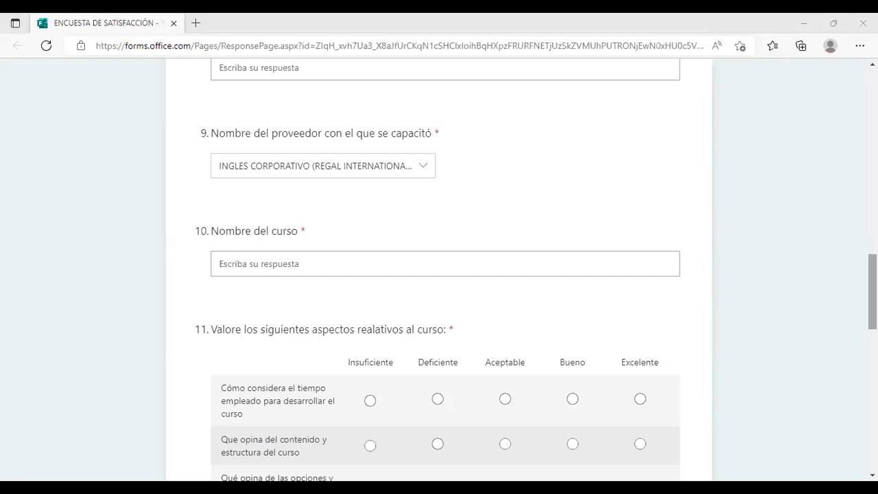
Step: Rate all three course aspects in question 11 (time employed, content and structure, technological tools) as Excelente
scroll(541, 178, down, 3)
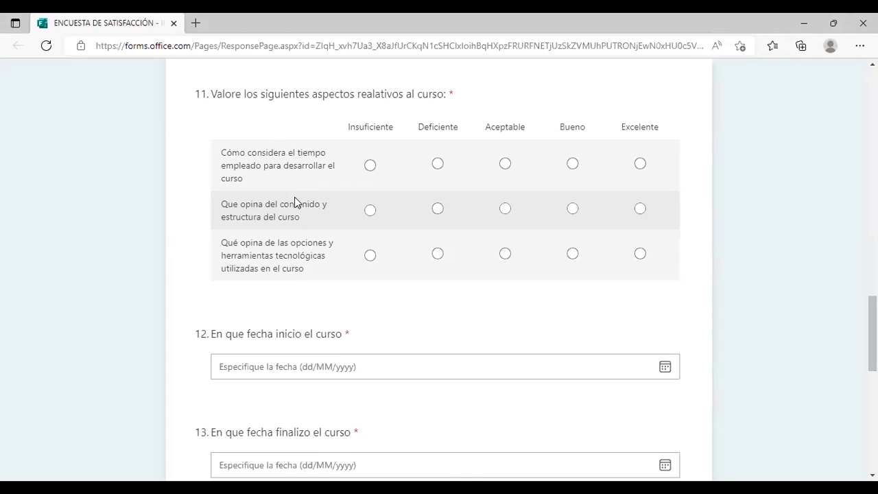
click(371, 166)
click(437, 165)
click(501, 164)
click(639, 163)
click(639, 209)
click(640, 254)
click(573, 254)
click(639, 255)
click(436, 255)
click(638, 255)
Step: Set the course start date in question 12 to 13/06/2022 and the end date in question 13 to 19/07/2022
click(407, 371)
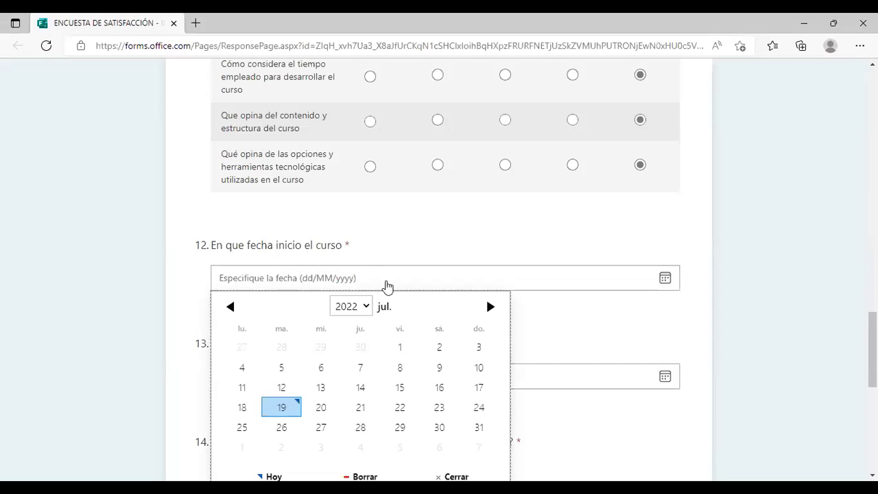
click(360, 268)
click(339, 284)
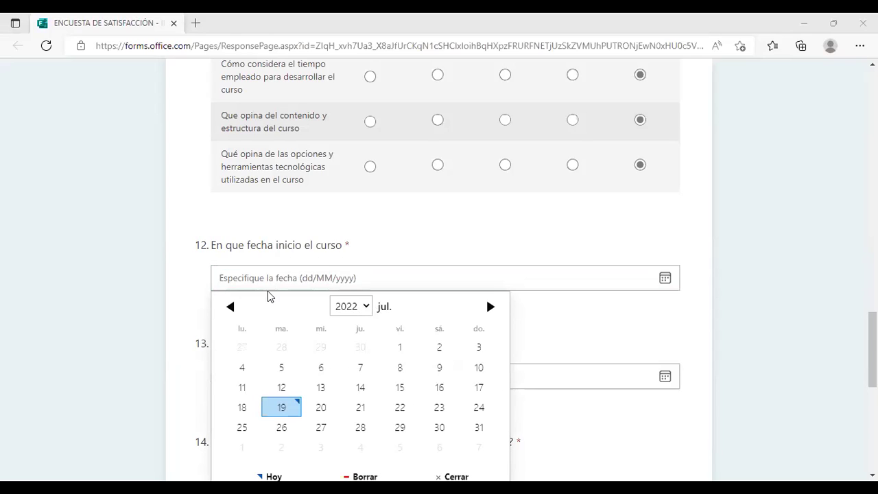
click(235, 306)
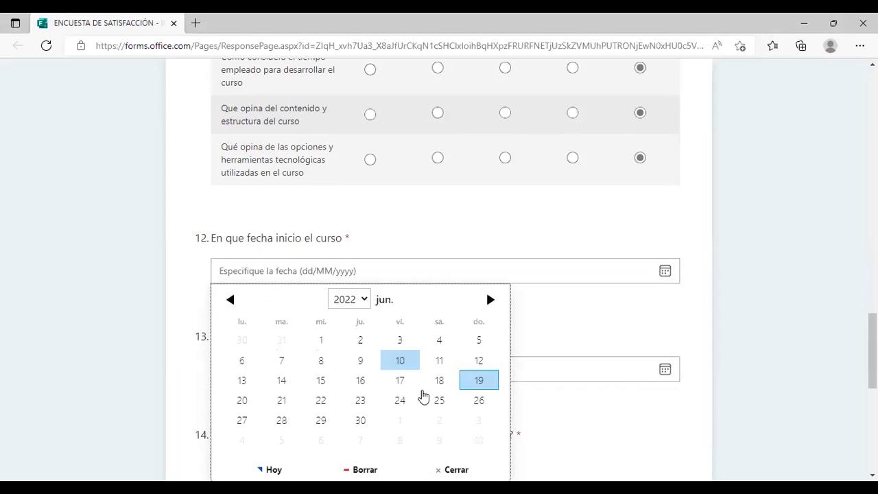
click(240, 379)
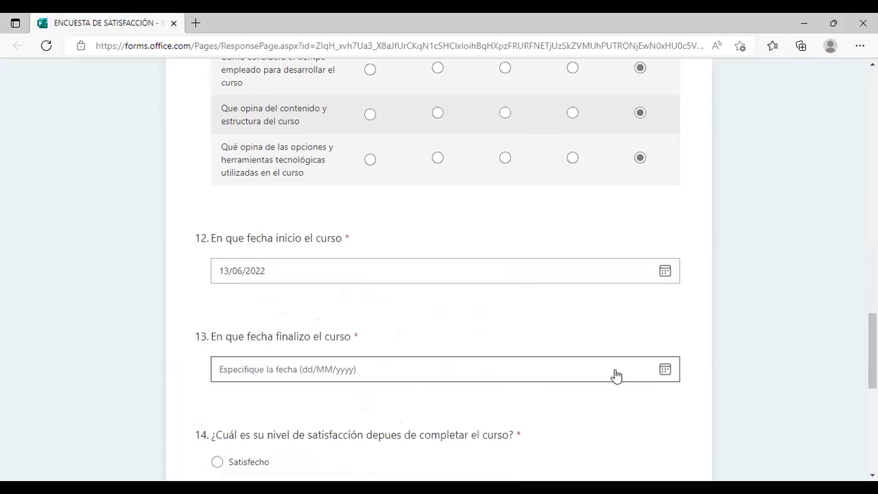
click(666, 371)
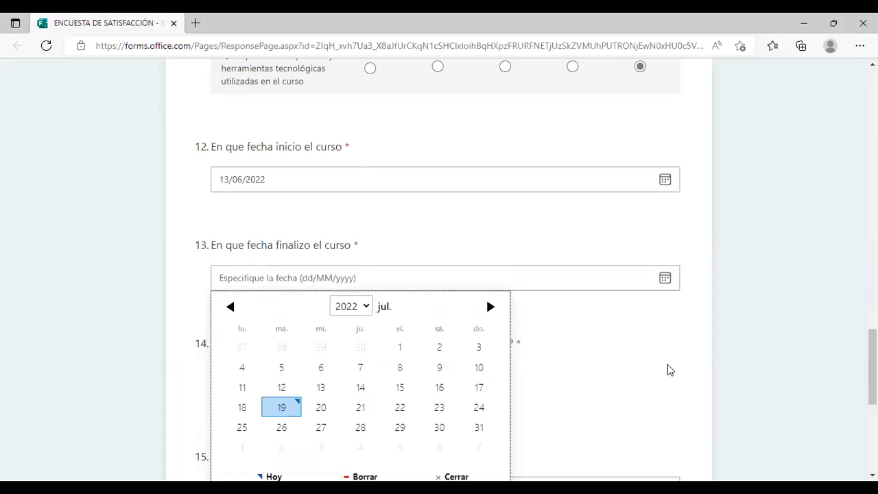
click(288, 410)
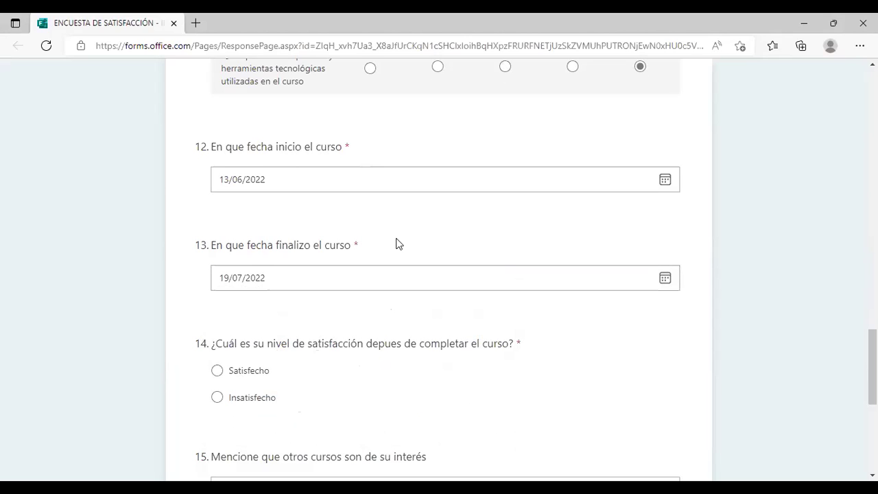
Step: Review questions 14 to 16 on satisfaction level, other courses of interest and comments without answering, and return to the survey's beginning
scroll(398, 244, down, 1)
scroll(293, 156, down, 1)
scroll(293, 156, up, 1)
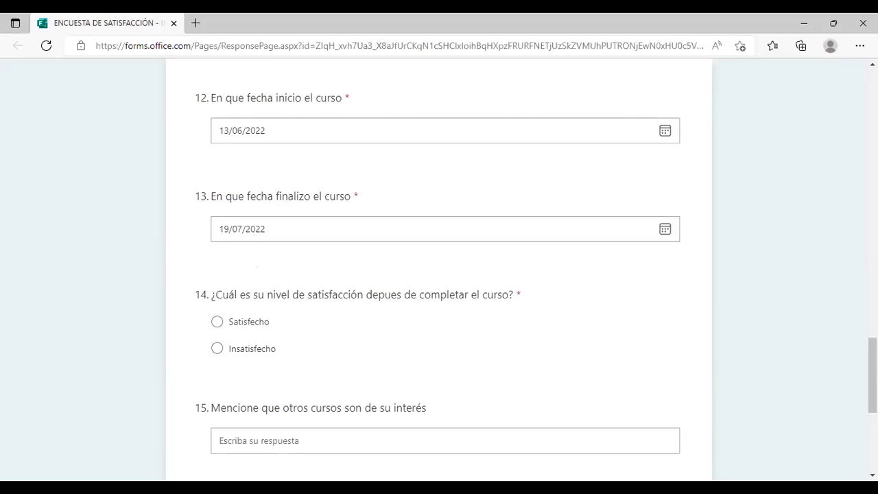
scroll(872, 375, down, 3)
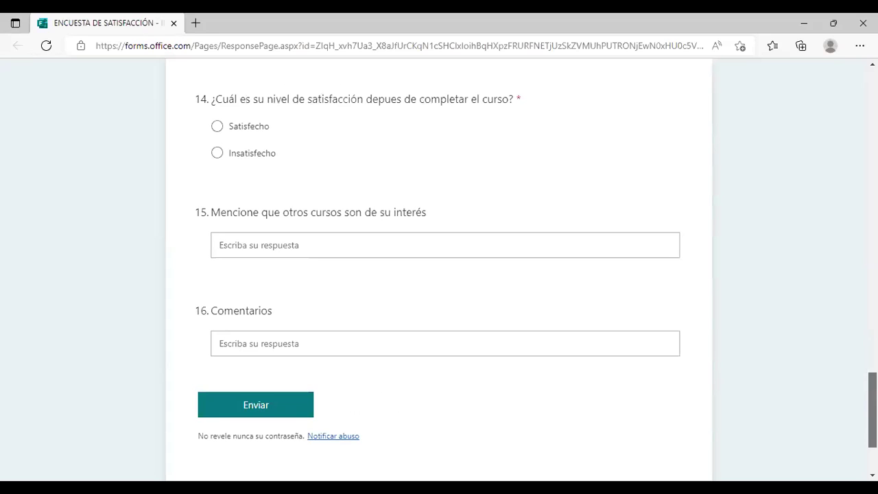
click(289, 243)
click(377, 213)
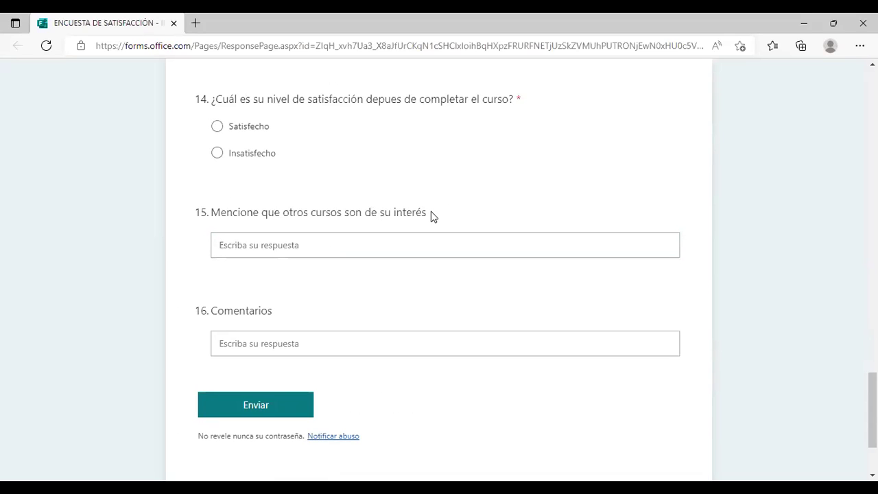
click(330, 243)
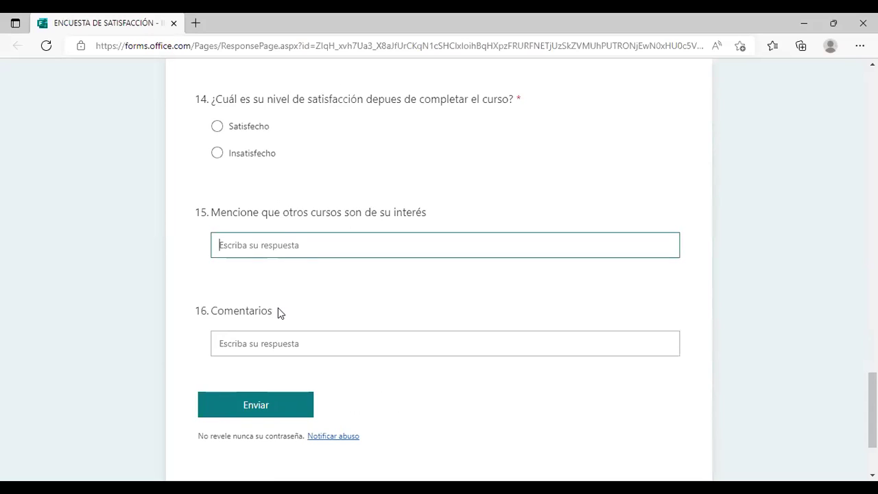
click(255, 309)
triple_click(255, 309)
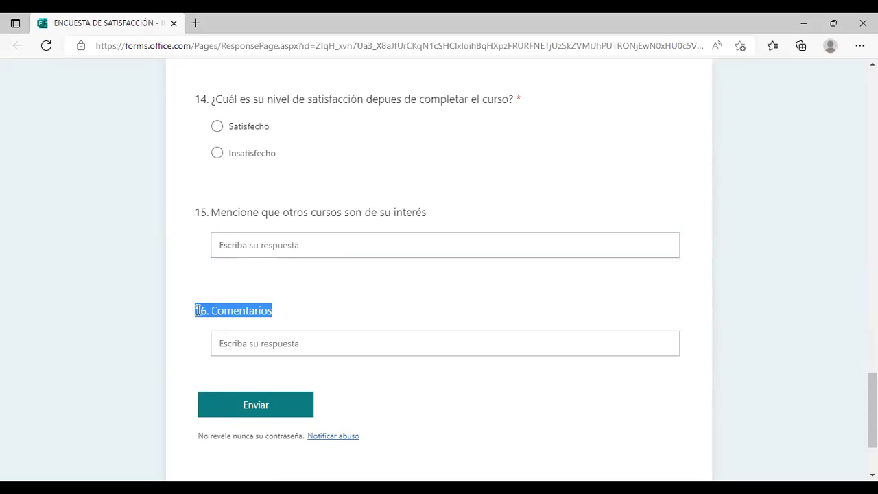
click(295, 320)
click(245, 341)
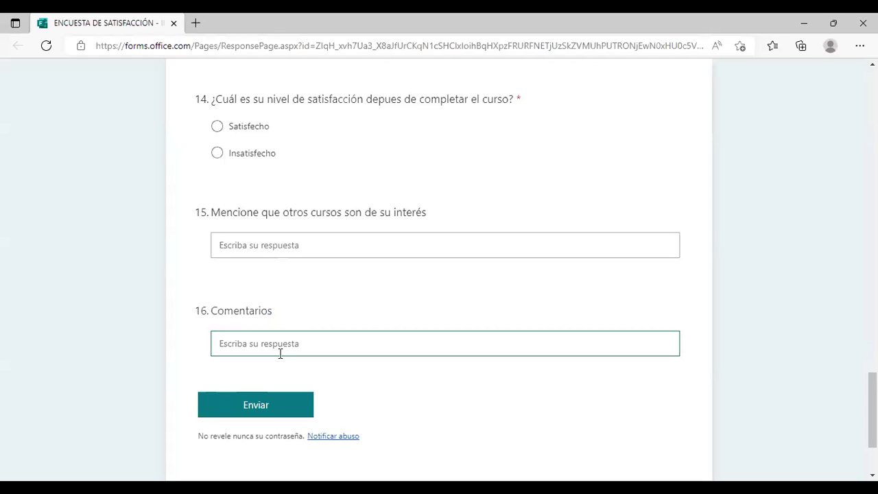
click(251, 355)
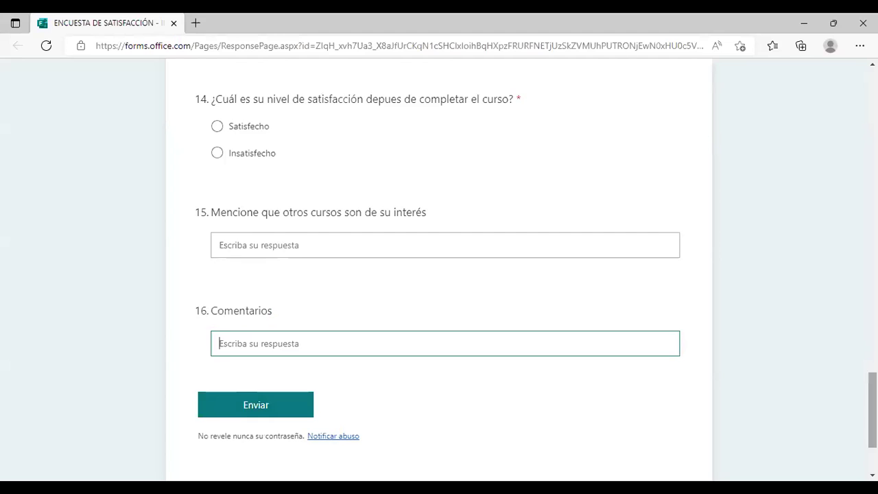
drag(873, 410, 873, 107)
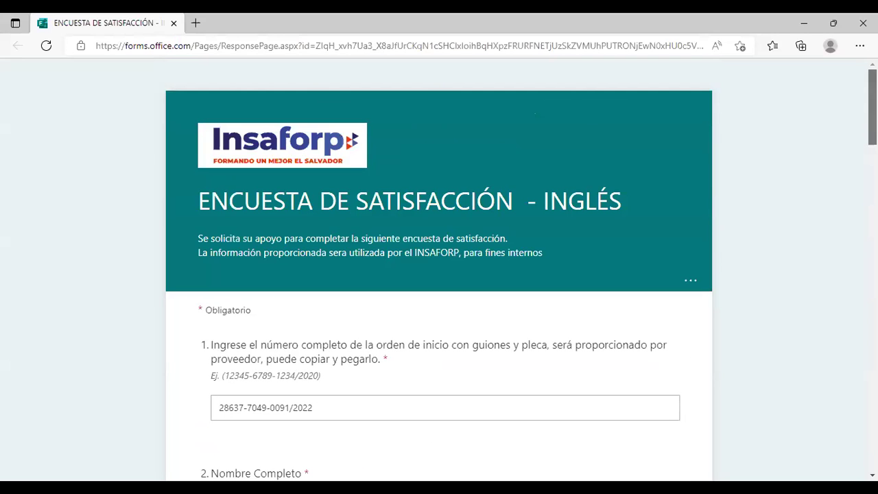